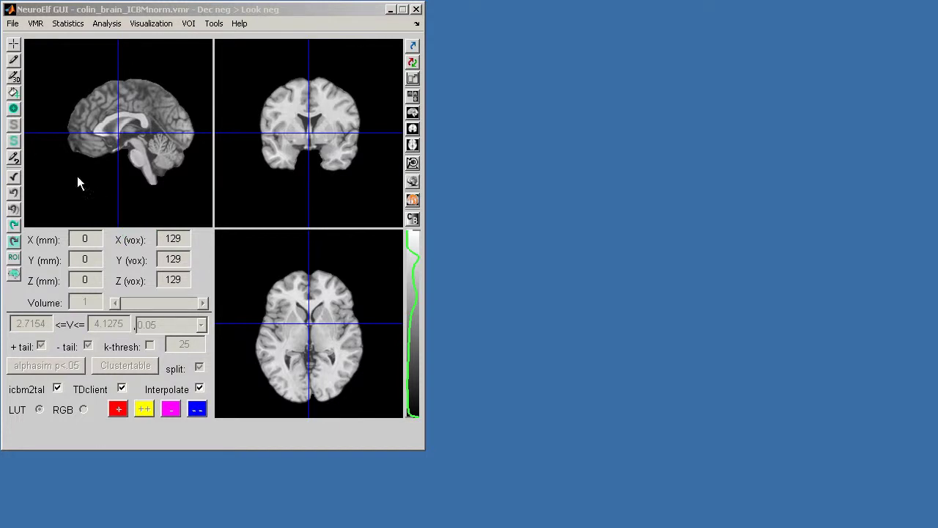
# Load the most recent .vmp statistics map from the recently loaded stats objects
pyautogui.click(16, 25)
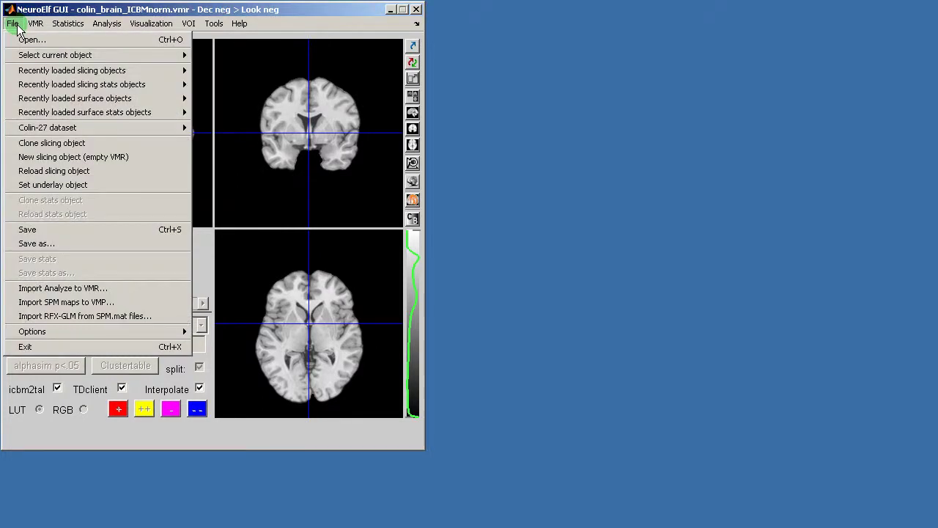
pyautogui.moveTo(37, 86)
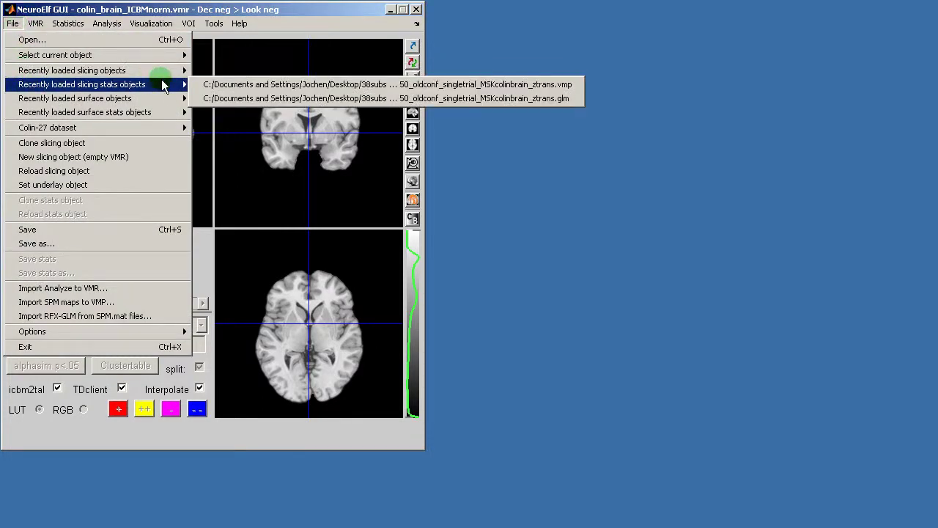
pyautogui.click(217, 84)
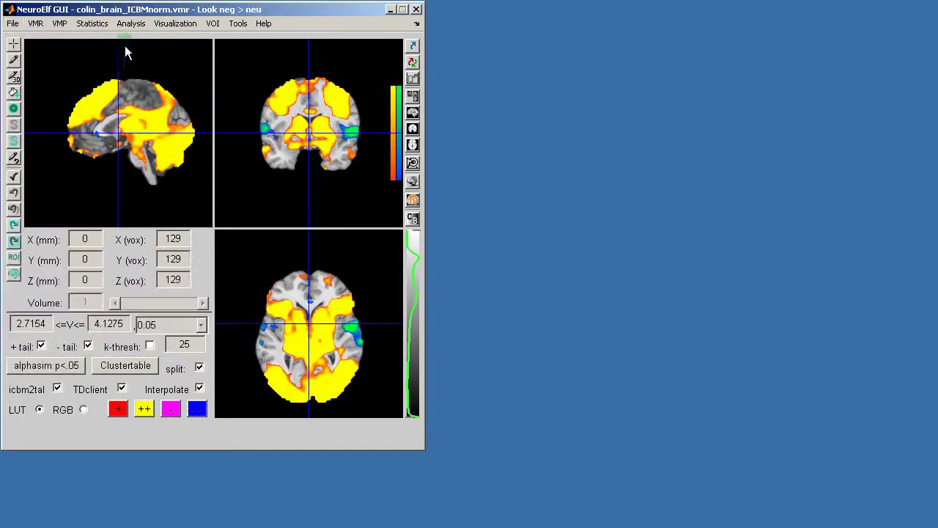
# Select the Dec neg > Look neg map for display
pyautogui.click(94, 22)
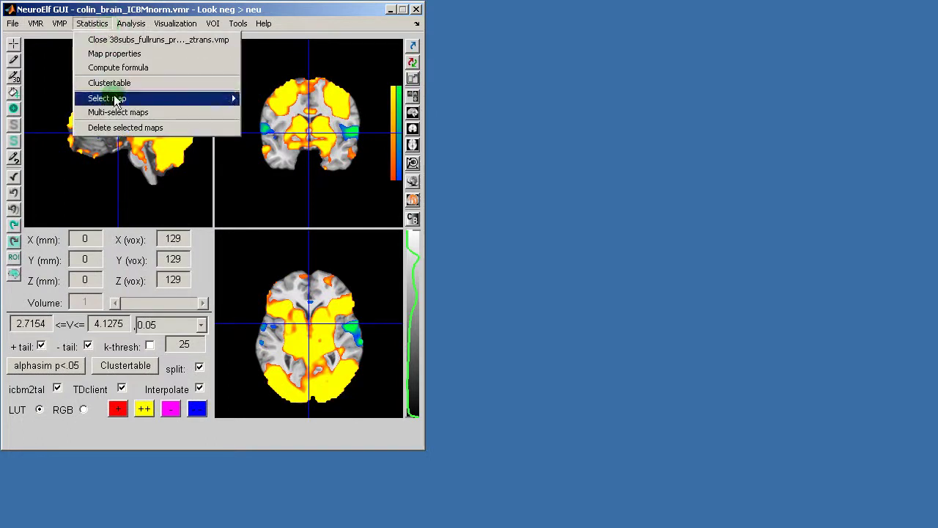
pyautogui.moveTo(111, 97)
pyautogui.click(286, 112)
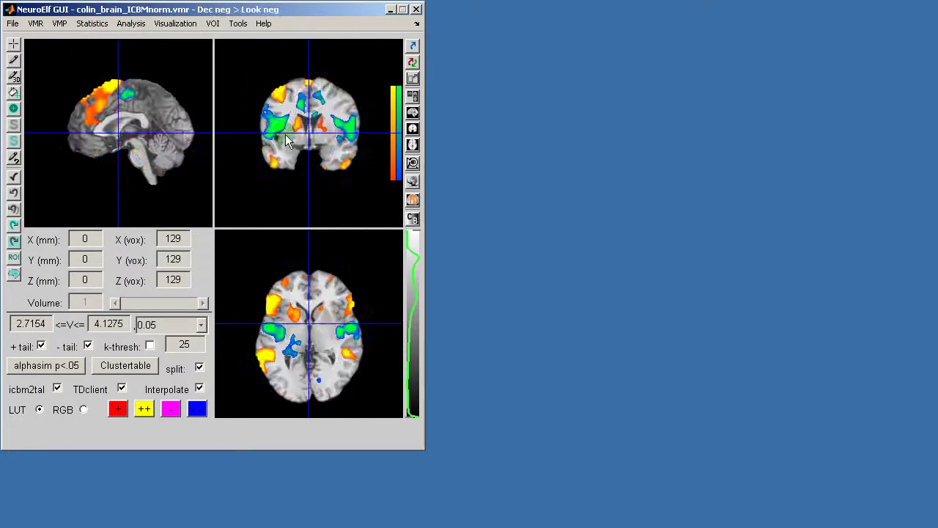
# Load the Colin-27 surface colin_hires_LH_SPH160k_ICBMnorm to show the left hemisphere in 3-D
pyautogui.click(12, 24)
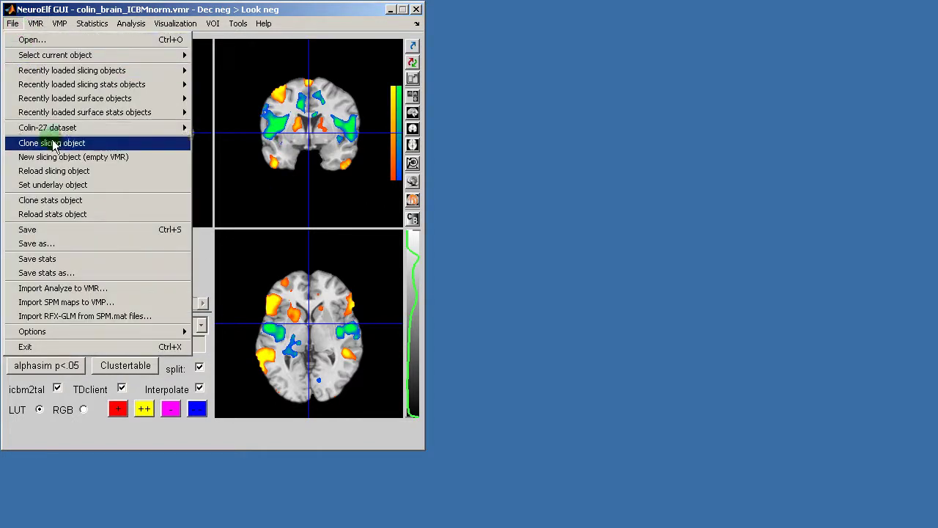
pyautogui.moveTo(65, 128)
pyautogui.moveTo(217, 142)
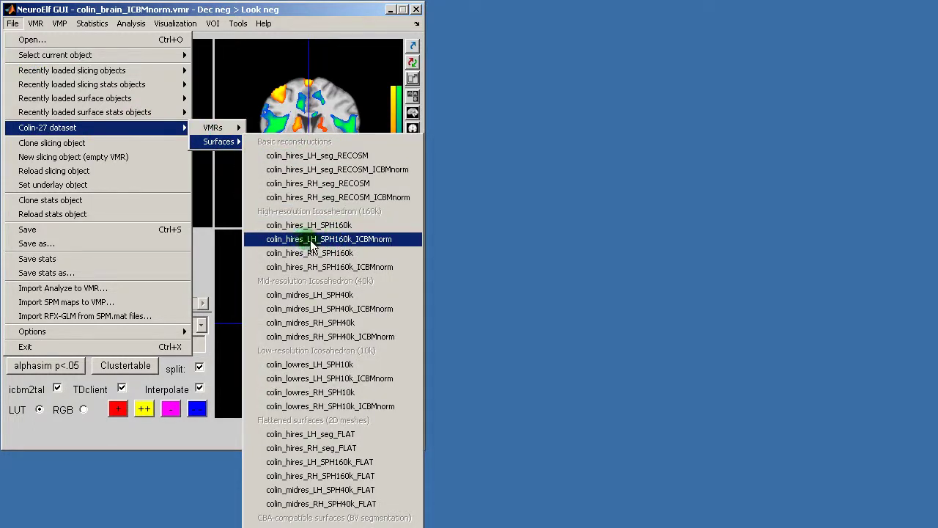
pyautogui.click(347, 240)
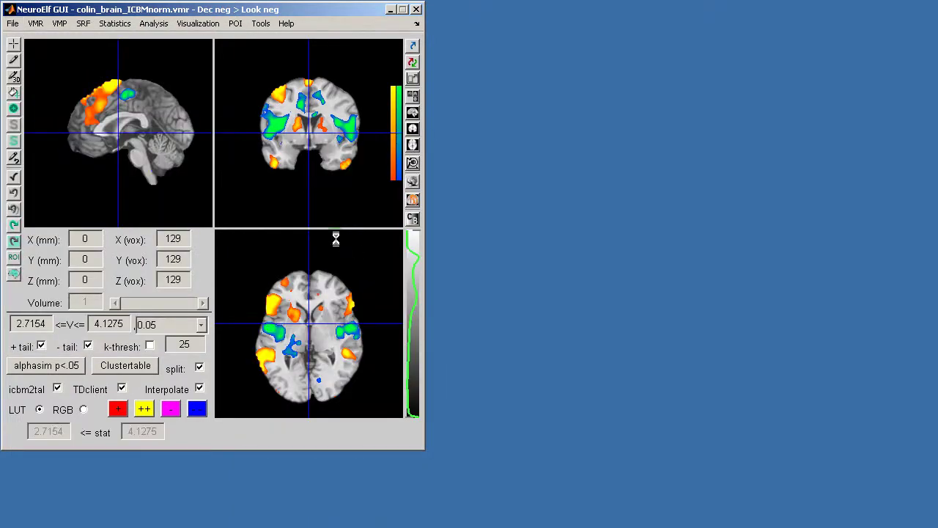
pyautogui.click(66, 24)
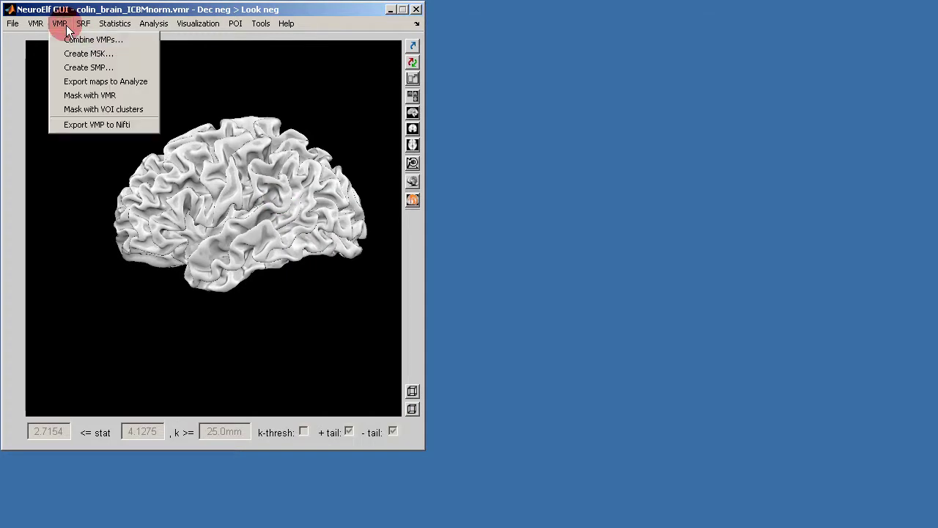
# Create an SMP from the VMP, trim the stray '_' from its name, and save, replacing the existing file
pyautogui.click(87, 67)
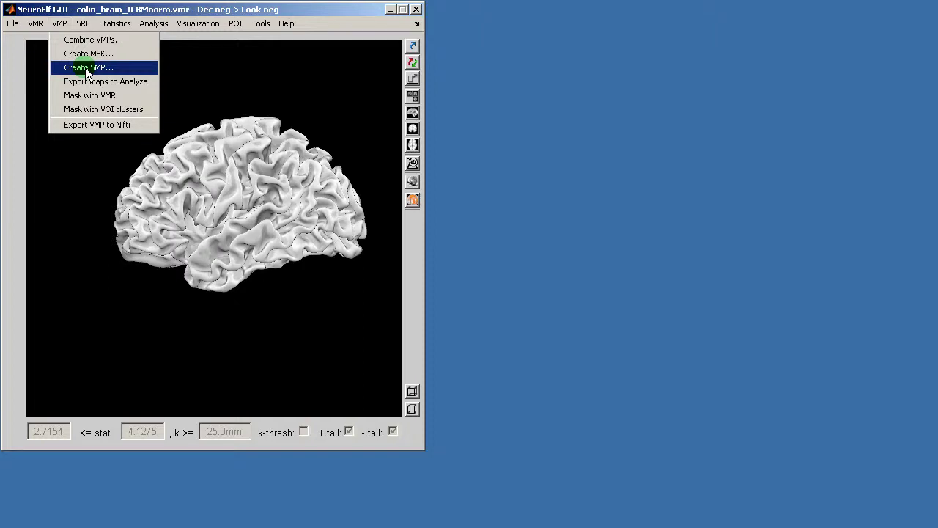
pyautogui.moveTo(231, 198)
pyautogui.mouseDown()
pyautogui.moveTo(203, 178)
pyautogui.moveTo(195, 184)
pyautogui.mouseUp()
pyautogui.click(168, 284)
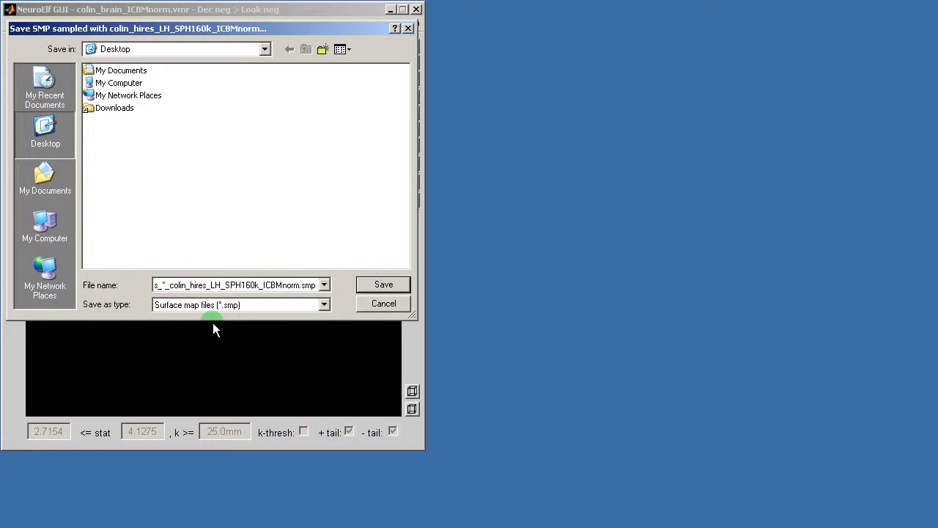
pyautogui.press('BackSpace')
pyautogui.press('BackSpace')
pyautogui.click(376, 287)
pyautogui.click(494, 368)
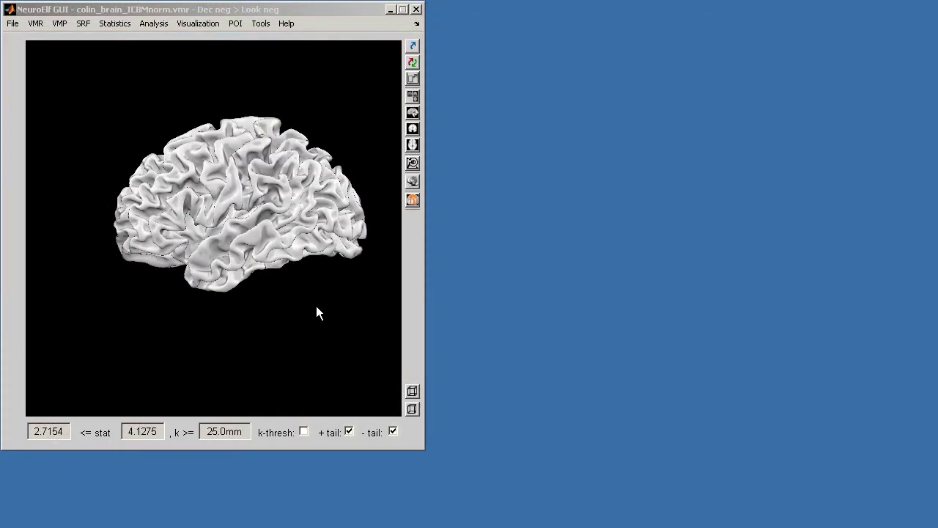
# Display the Dec neg > Look neg surface map
pyautogui.click(121, 24)
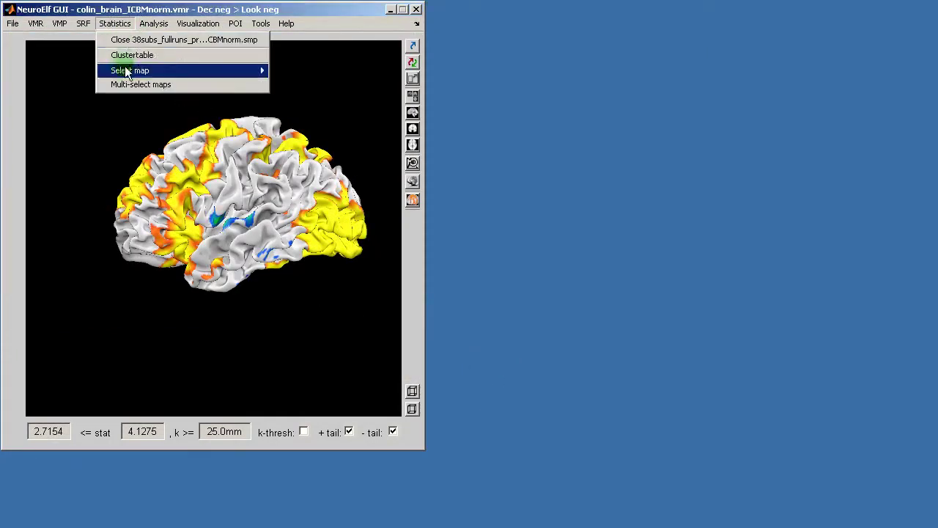
pyautogui.moveTo(239, 77)
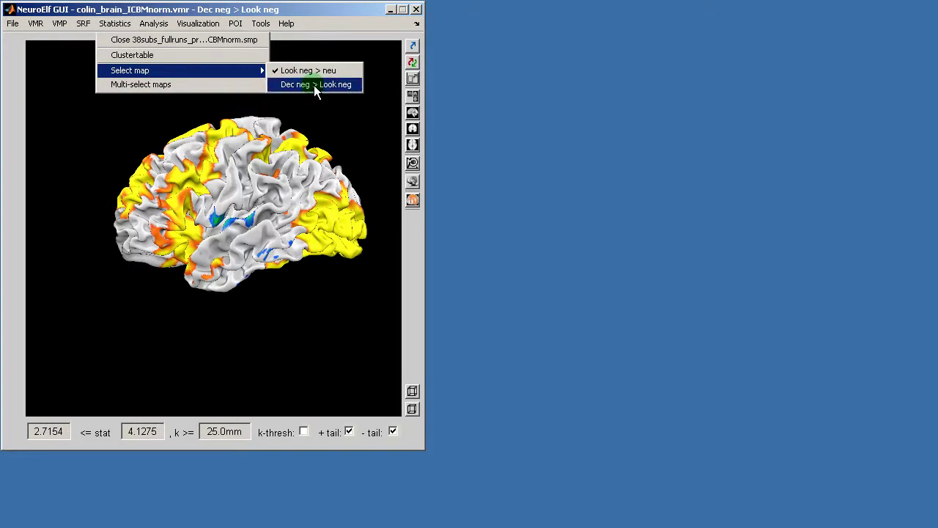
pyautogui.click(315, 85)
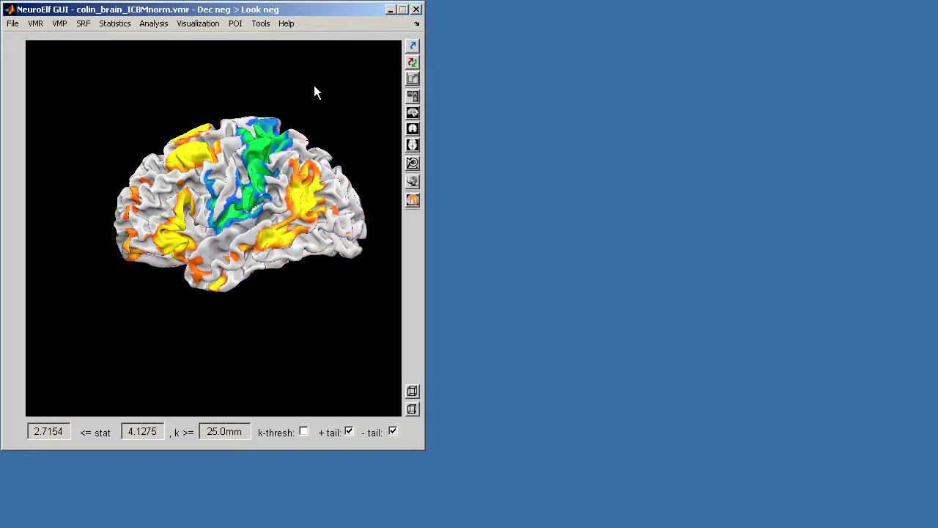
# Smooth the hemisphere surface with 100 iterations and a force of 0.5
pyautogui.click(85, 23)
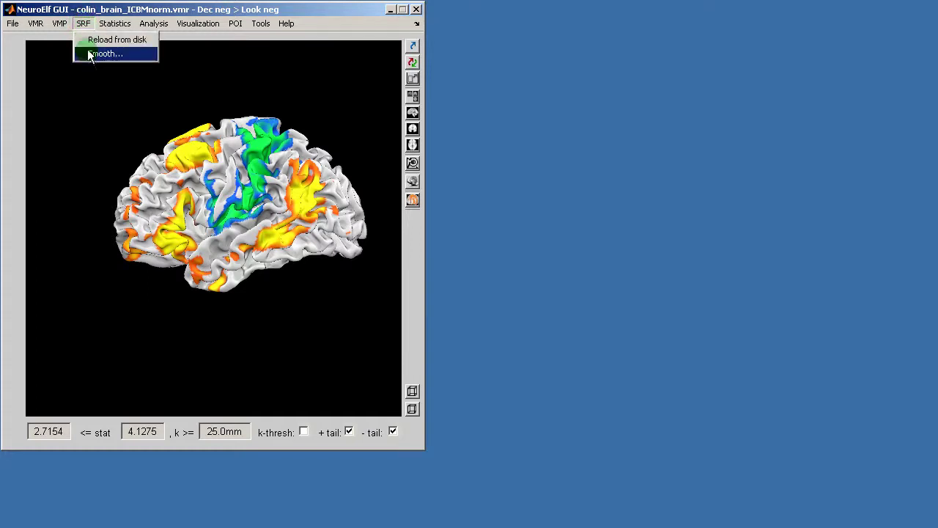
pyautogui.click(91, 54)
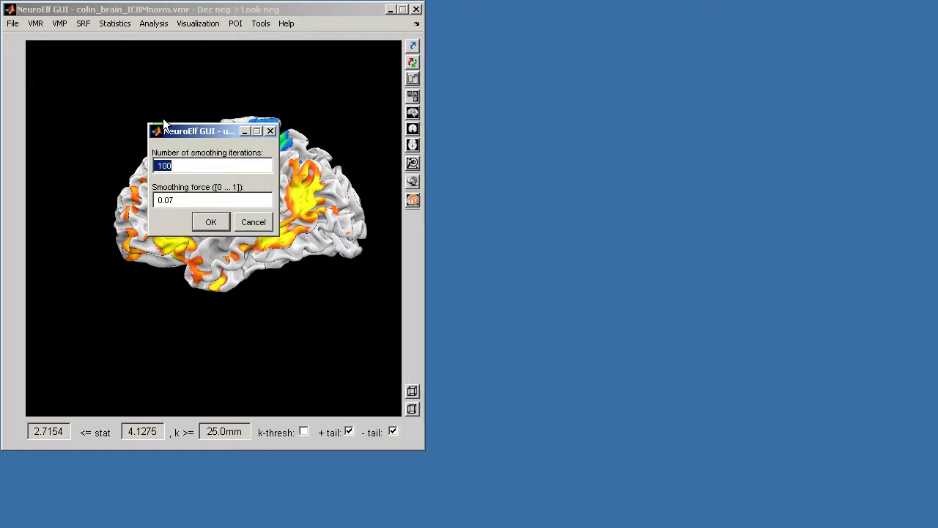
pyautogui.write('250')
pyautogui.press('Tab')
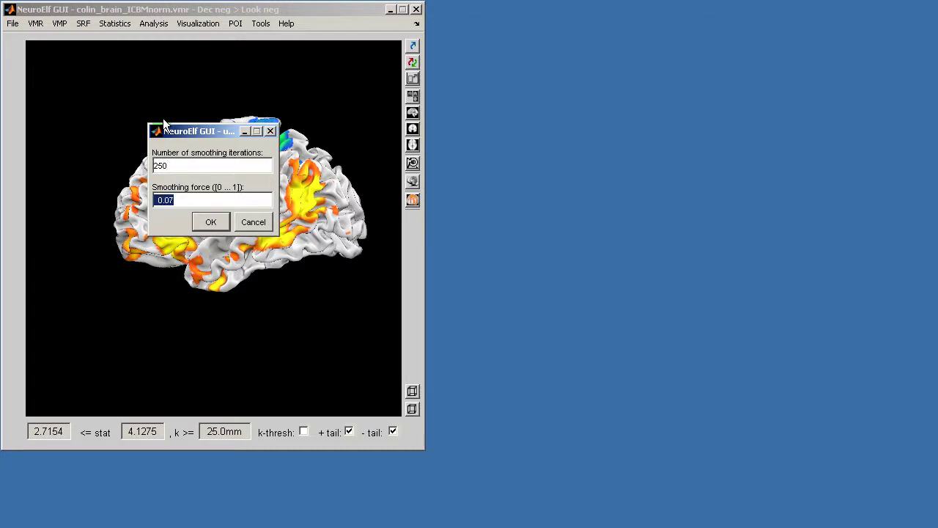
pyautogui.hotkey('shift', 'Tab')
pyautogui.write('100')
pyautogui.press('Tab')
pyautogui.write('0.5')
pyautogui.click(213, 221)
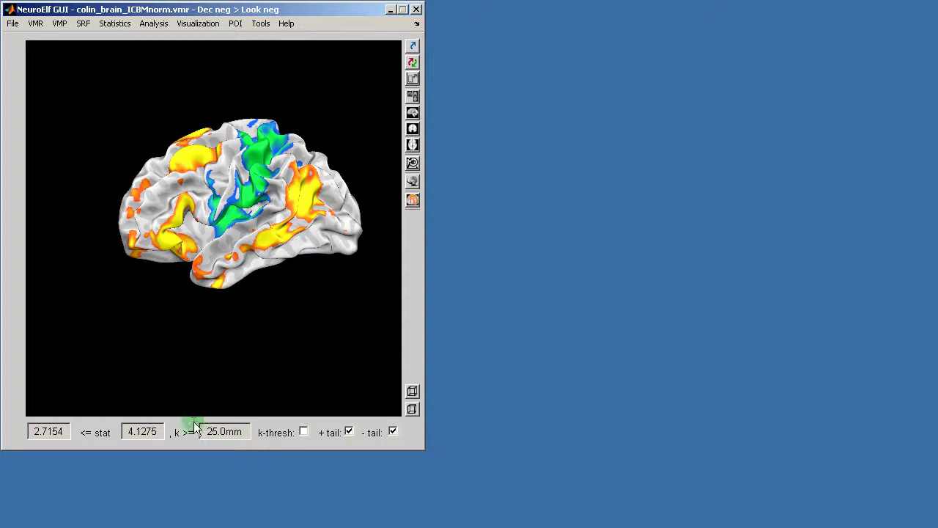
# Enable k-thresh and set the minimum cluster size to 125.0mm
pyautogui.click(303, 432)
pyautogui.click(209, 432)
pyautogui.write('1')
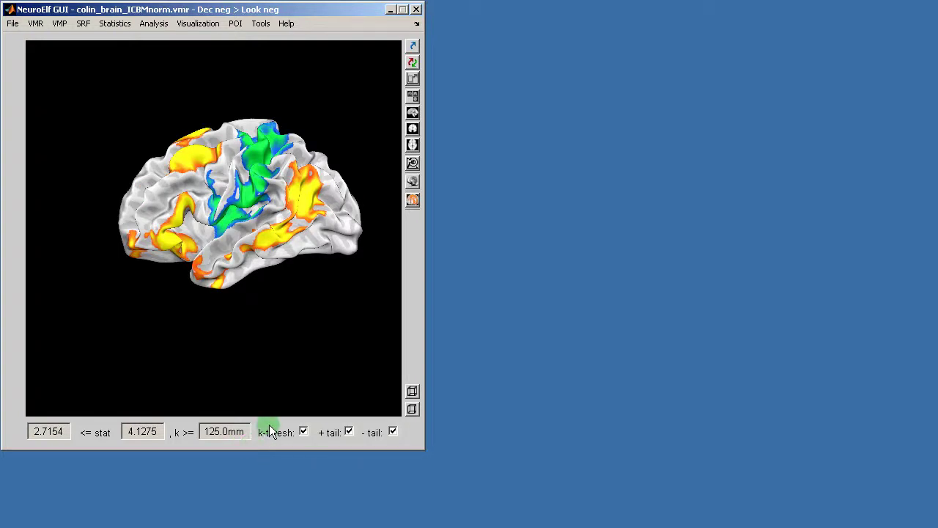
pyautogui.click(143, 431)
# Copy the current view to a satellite window and move it beside the main view
pyautogui.click(413, 48)
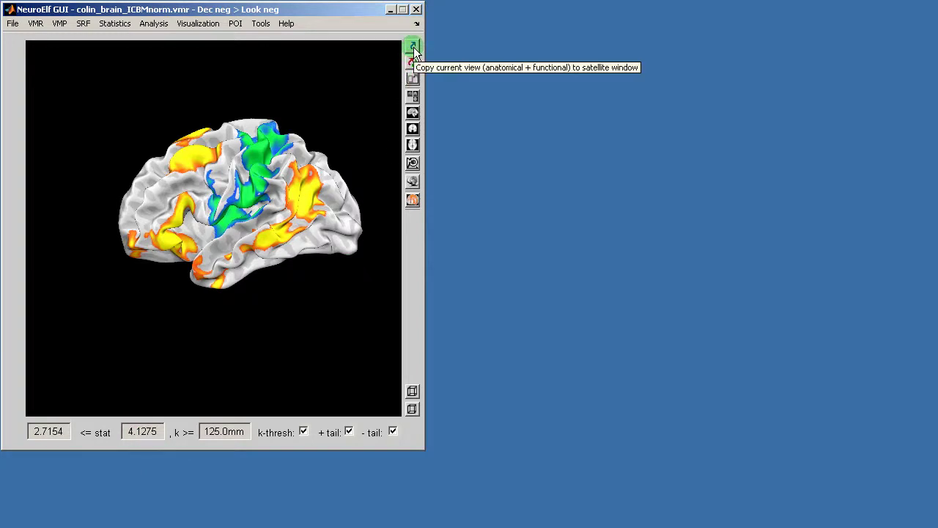
pyautogui.click(413, 48)
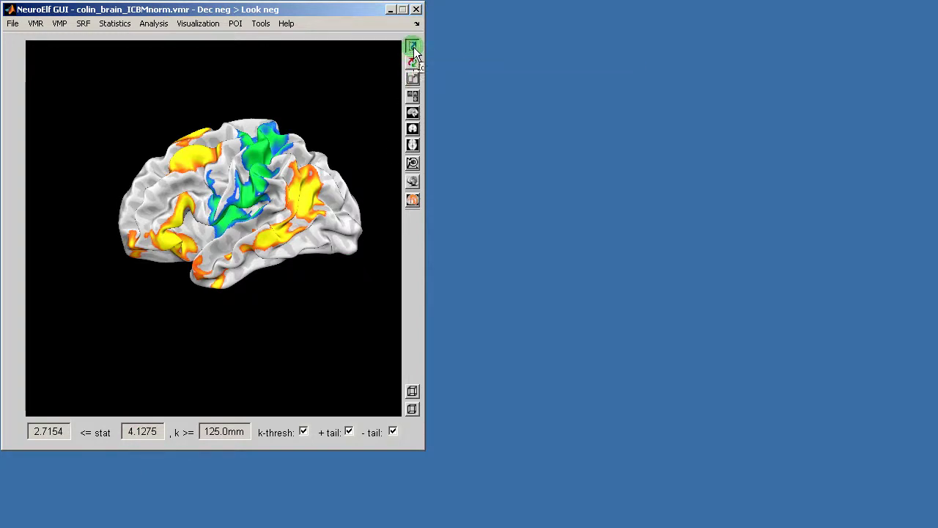
pyautogui.click(483, 121)
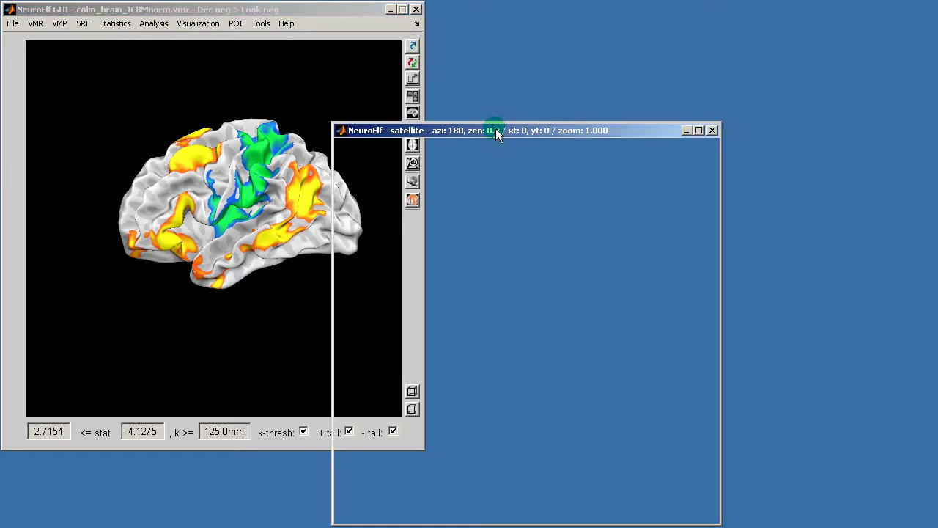
pyautogui.moveTo(495, 129); pyautogui.dragTo(592, 52)
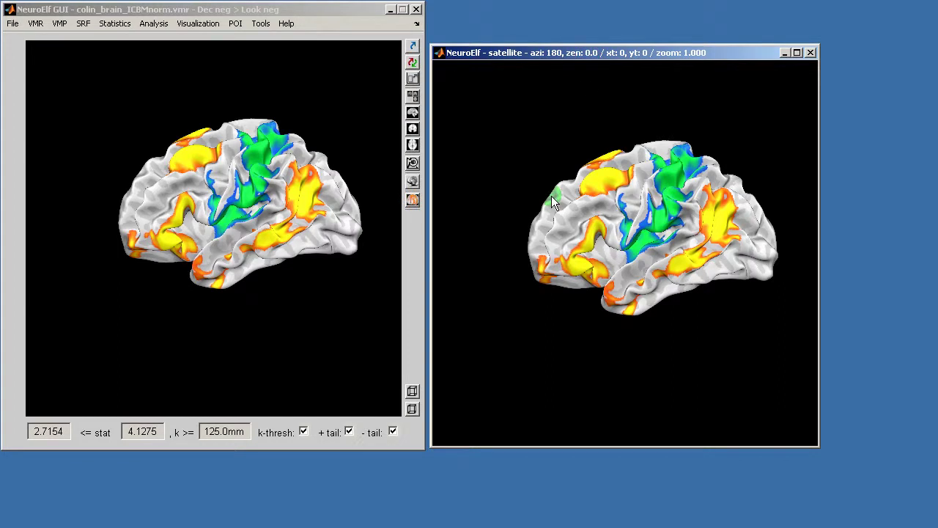
# Save a screenshot of the satellite view as Encapsulated PostScript named figure.eps
pyautogui.hotkey('ctrl', 's')
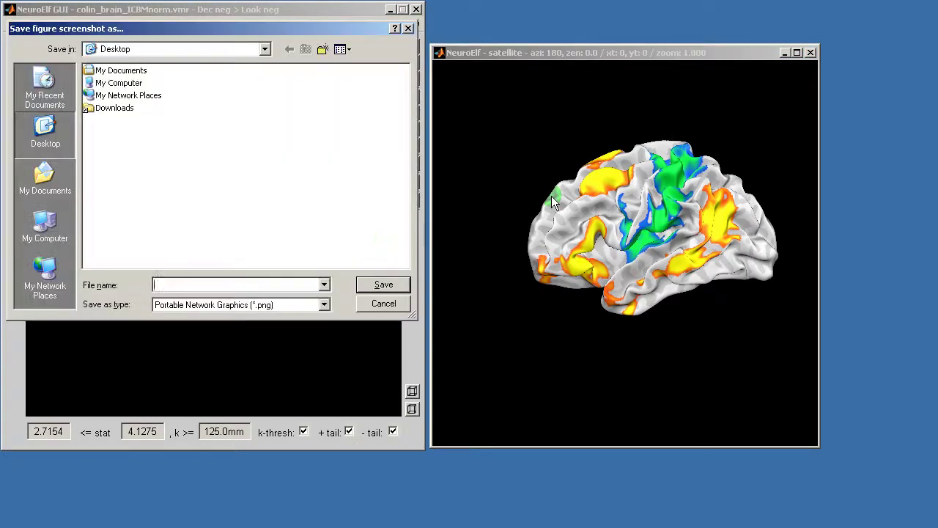
pyautogui.click(292, 307)
pyautogui.click(212, 346)
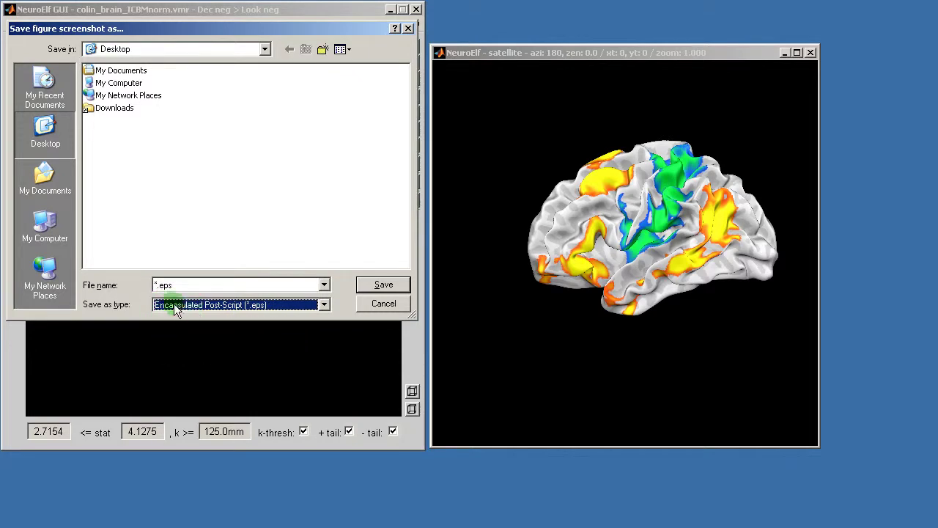
pyautogui.doubleClick(155, 286)
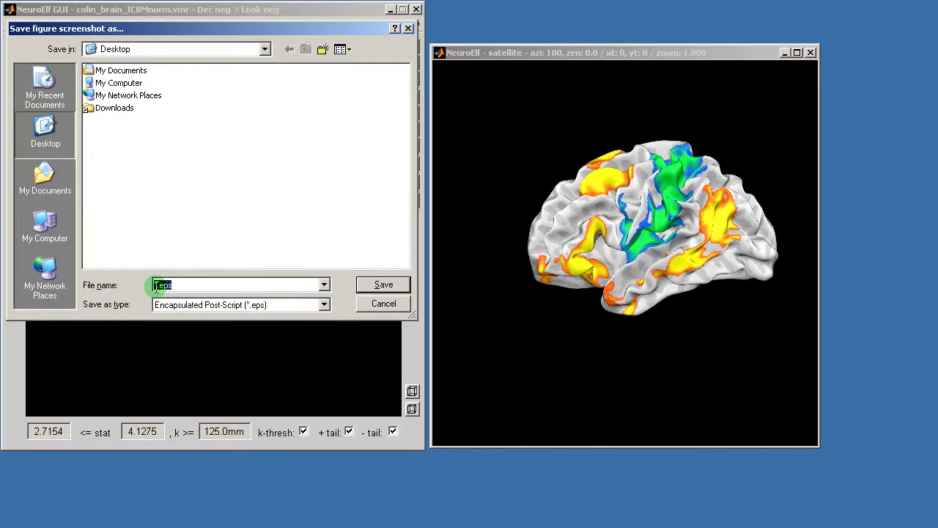
pyautogui.write('figure.eps')
pyautogui.press('Return')
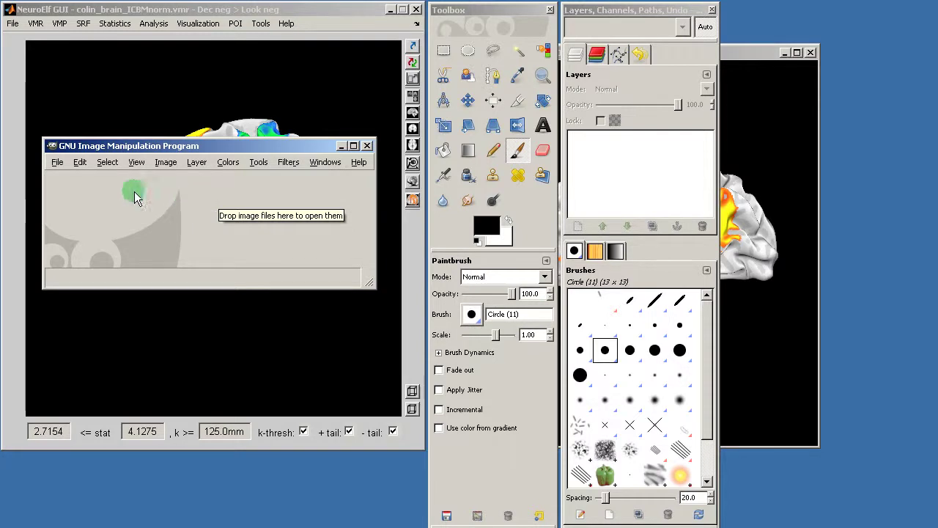
# Open Desktop/figure.eps in GIMP and import it at resolution 300
pyautogui.click(57, 161)
pyautogui.click(82, 207)
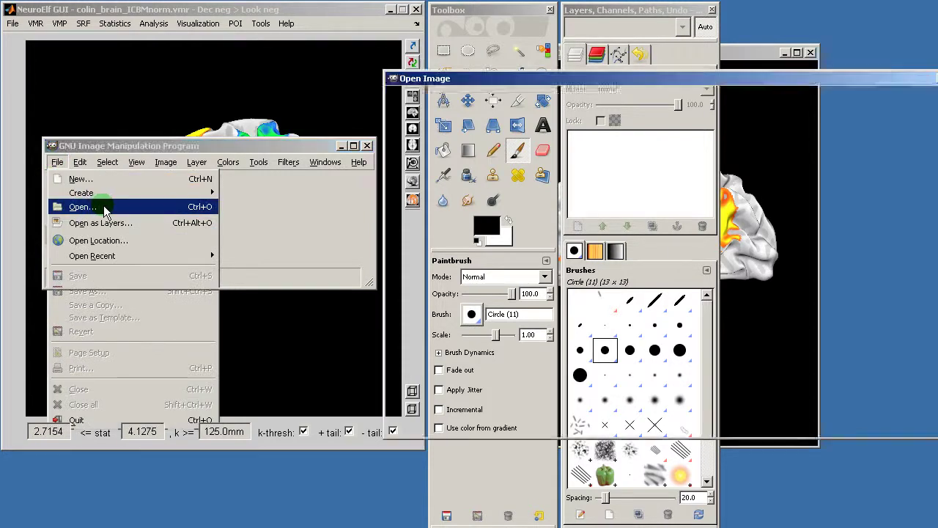
pyautogui.click(423, 182)
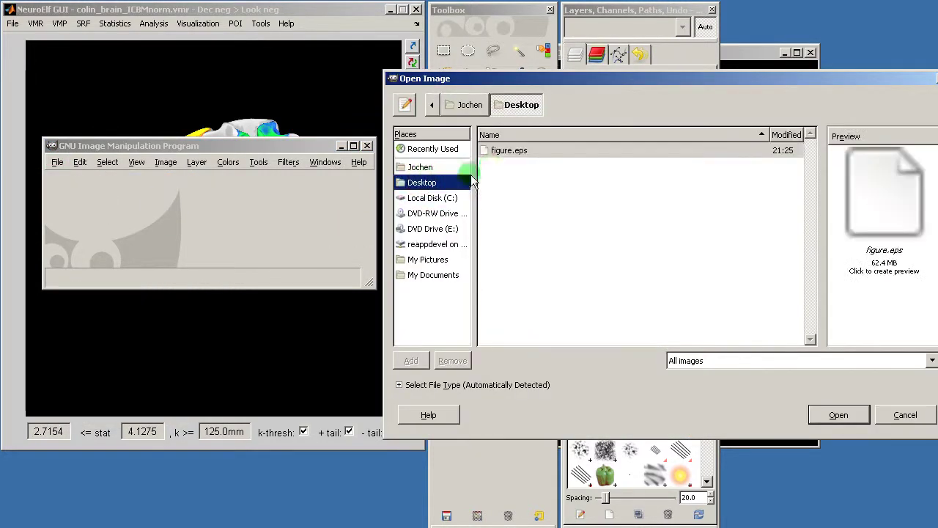
pyautogui.click(503, 152)
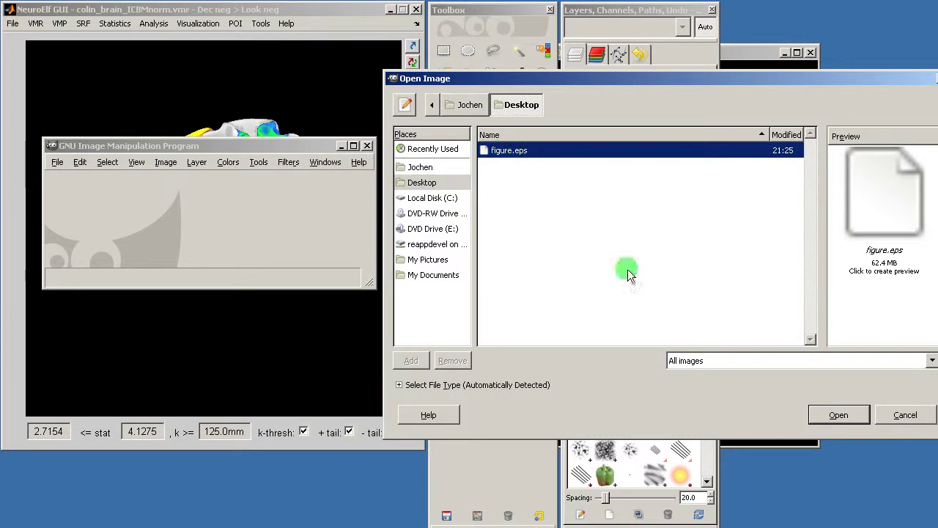
pyautogui.click(836, 415)
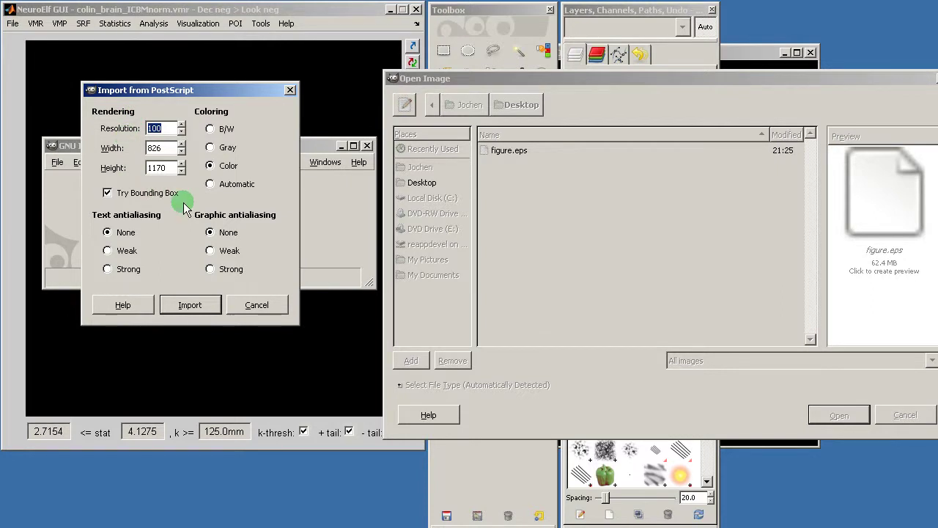
pyautogui.write('300')
pyautogui.press('Tab')
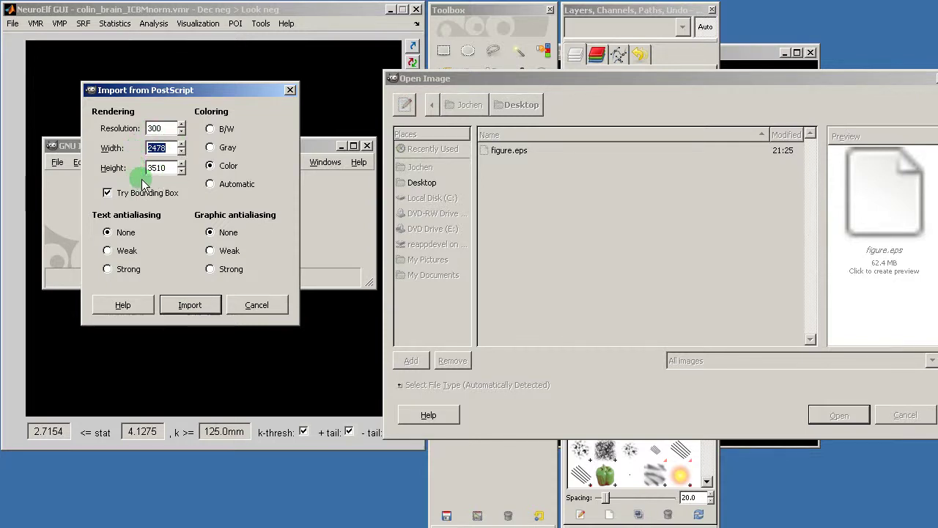
pyautogui.click(190, 304)
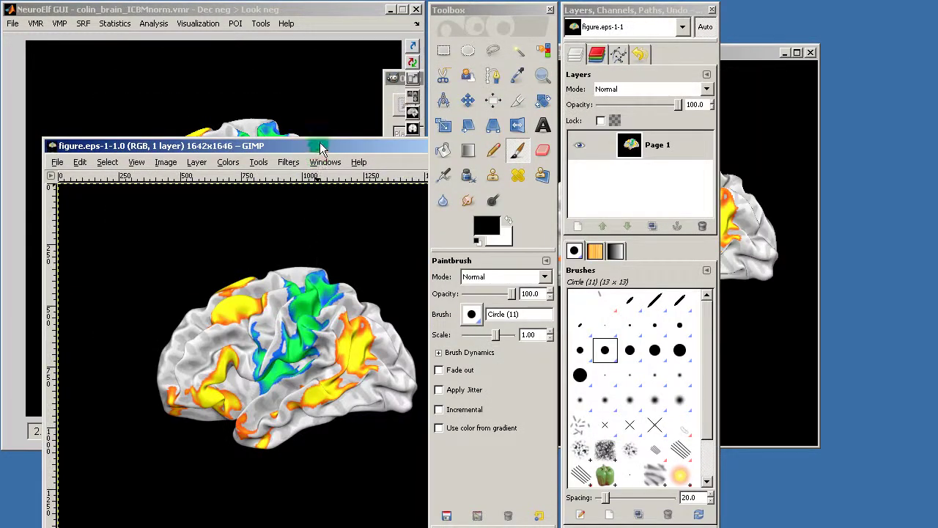
# Reposition the image window and zoom to 100%, then 194% on a yellow activation patch
pyautogui.moveTo(319, 152)
pyautogui.mouseDown()
pyautogui.moveTo(335, 126)
pyautogui.moveTo(297, 58)
pyautogui.mouseUp()
pyautogui.moveTo(361, 55); pyautogui.dragTo(345, 42)
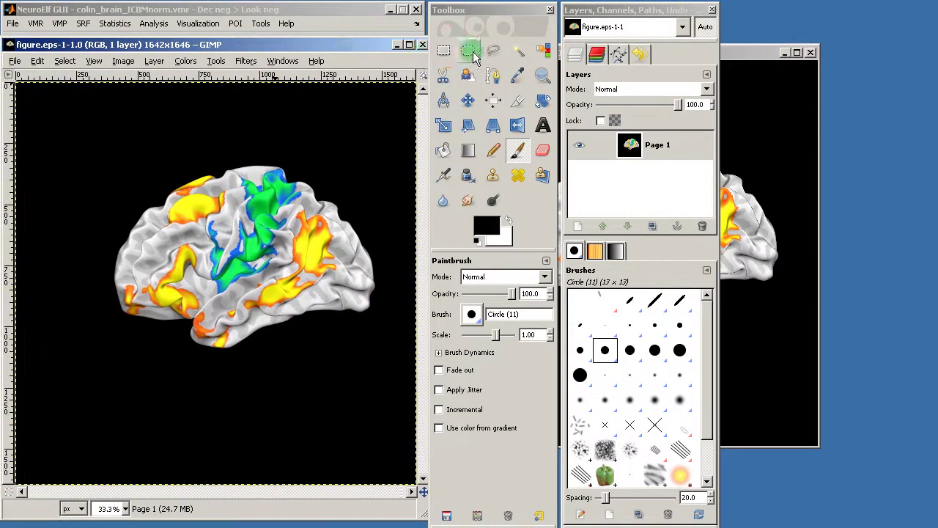
pyautogui.click(542, 75)
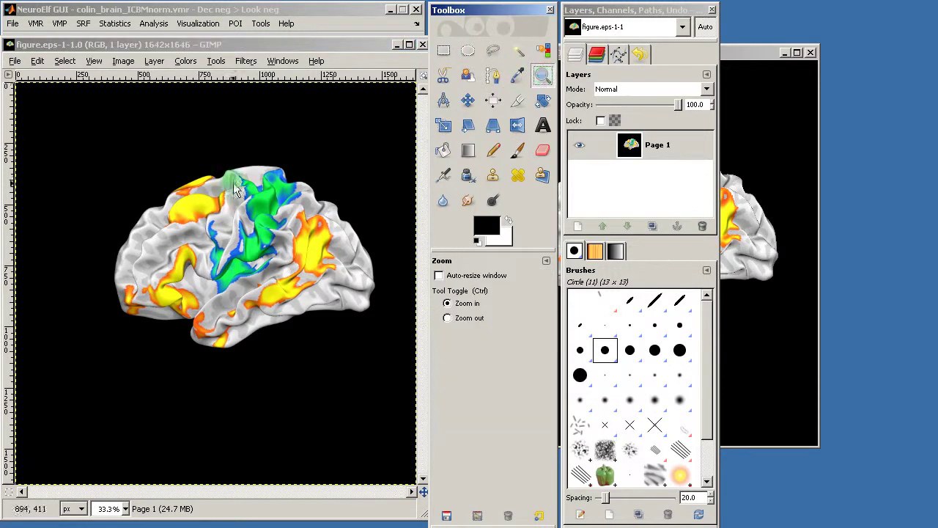
pyautogui.moveTo(137, 168); pyautogui.dragTo(263, 294)
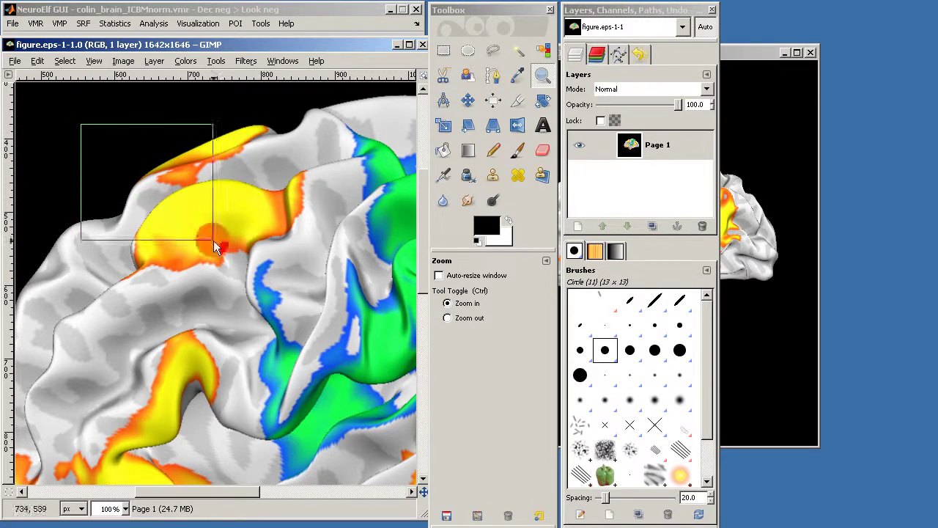
pyautogui.moveTo(245, 266); pyautogui.dragTo(288, 311)
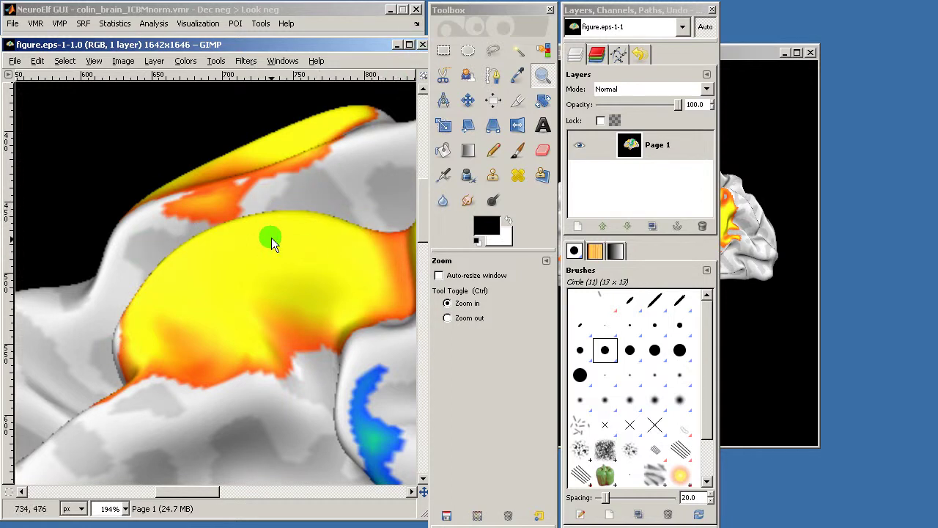
# Close the 300-resolution image and re-import figure.eps at resolution 600
pyautogui.click(422, 45)
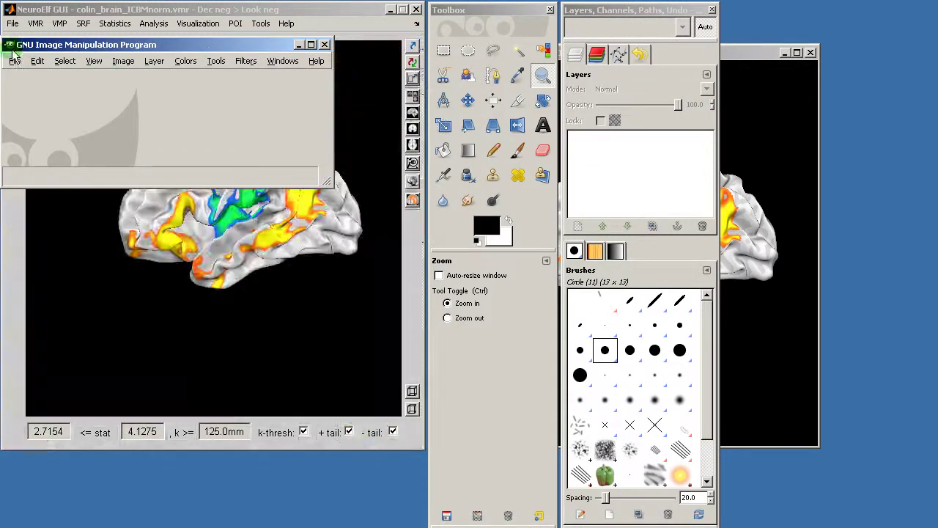
pyautogui.click(14, 62)
pyautogui.click(35, 106)
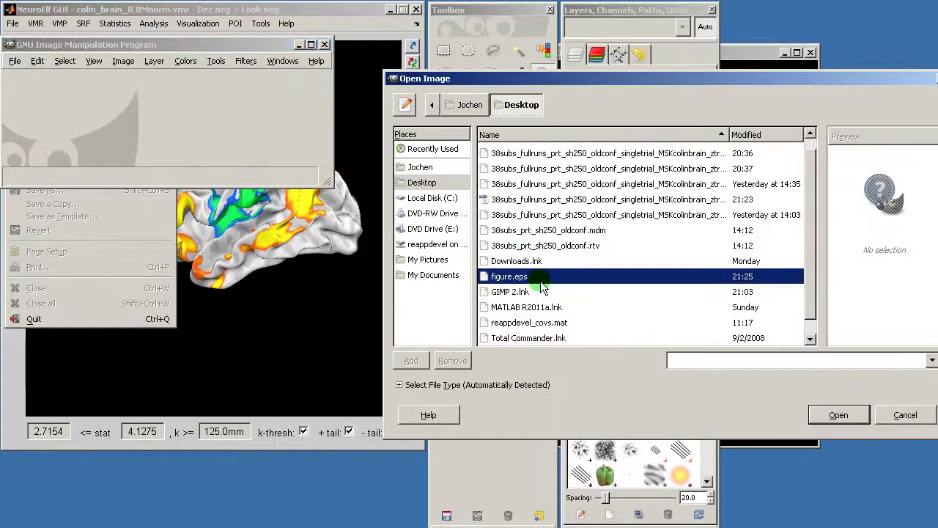
pyautogui.doubleClick(513, 277)
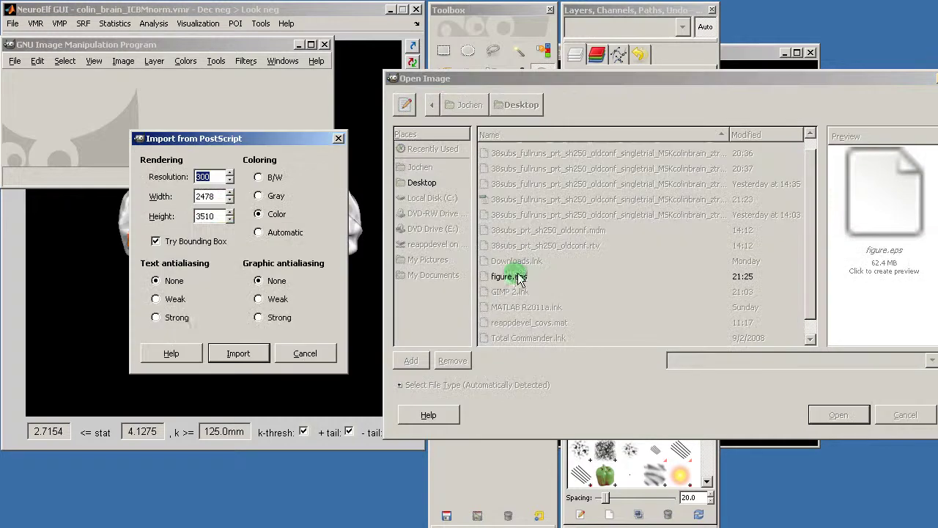
pyautogui.write('600')
pyautogui.press('Tab')
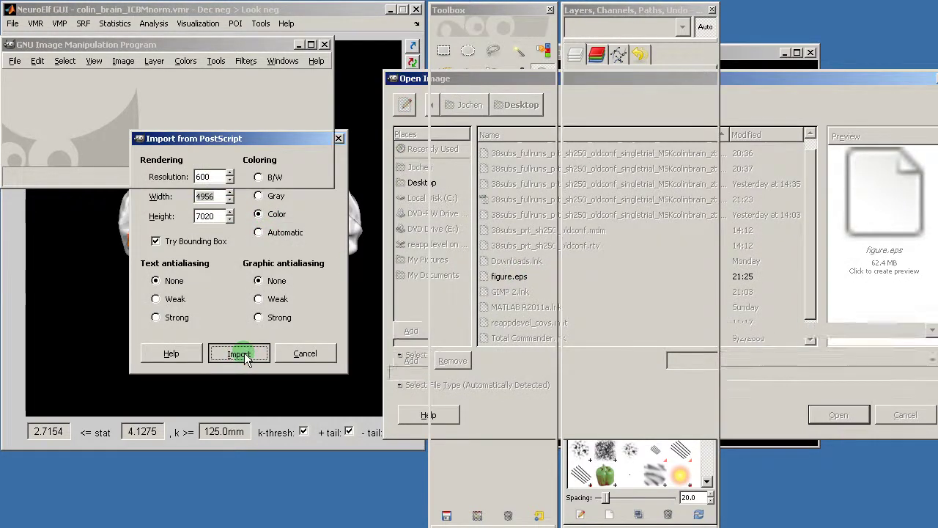
pyautogui.click(240, 354)
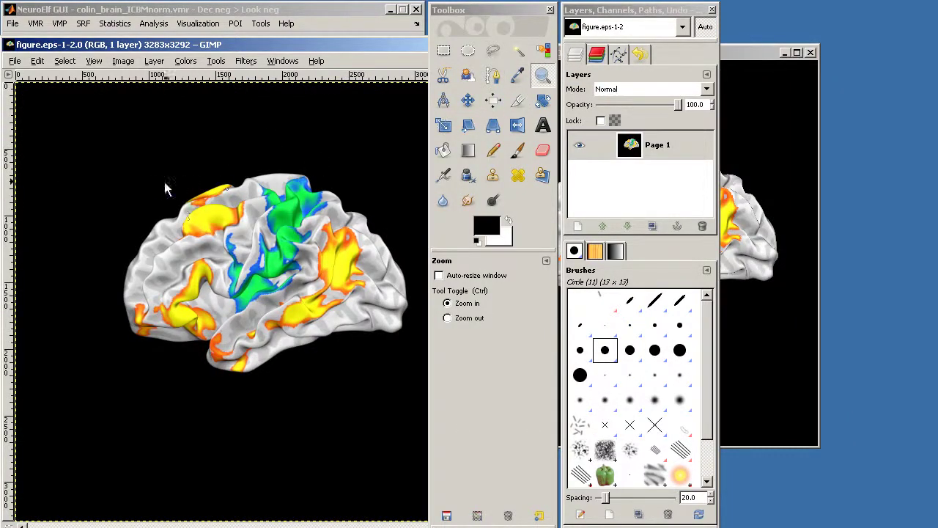
# Zoom in on the yellow region's edge, then close the 600-resolution image and quit GIMP
pyautogui.moveTo(182, 205); pyautogui.dragTo(229, 254)
pyautogui.moveTo(171, 155); pyautogui.dragTo(360, 342)
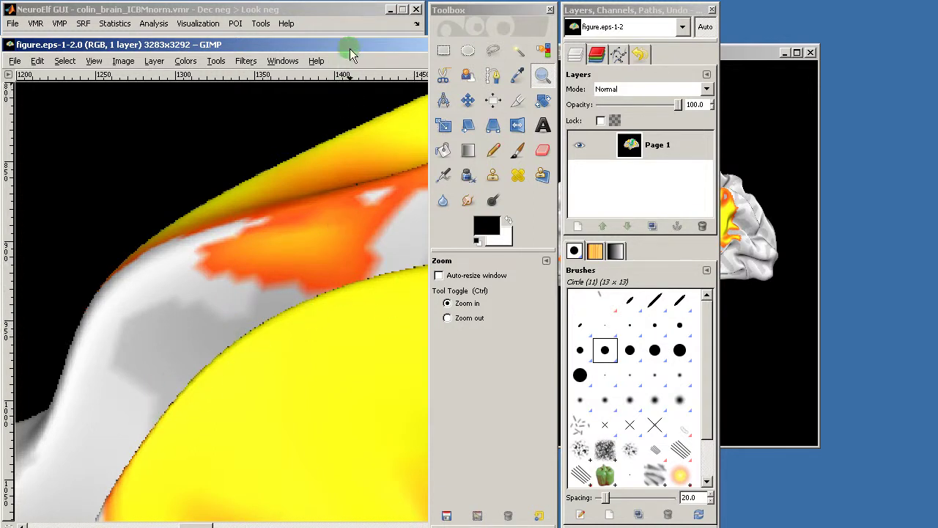
pyautogui.doubleClick(8, 44)
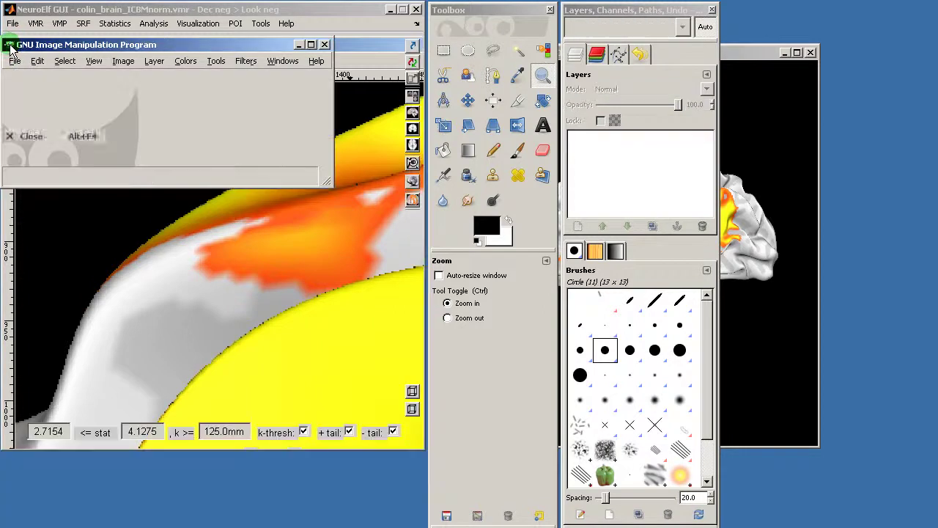
pyautogui.click(326, 44)
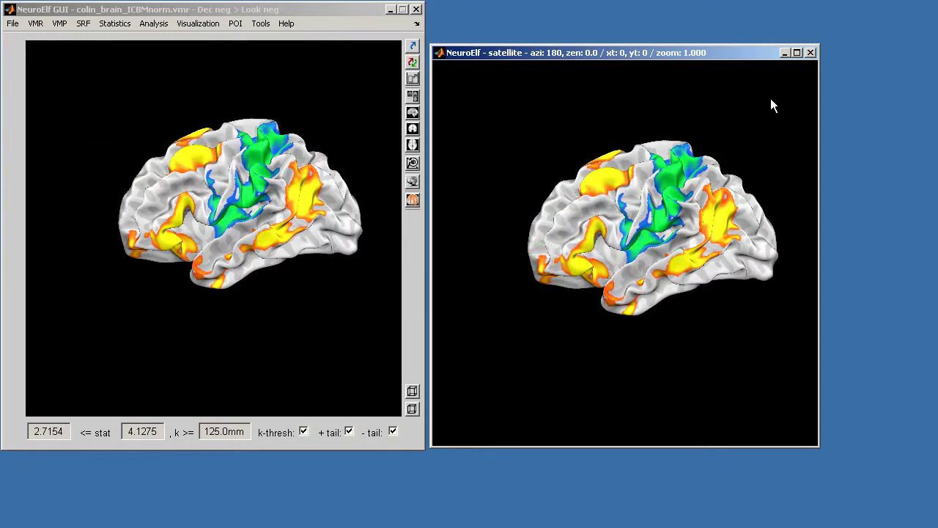
# Close the satellite surface window, return to the three orthogonal slices, and open File > Colin-27 dataset > VMRs
pyautogui.click(810, 55)
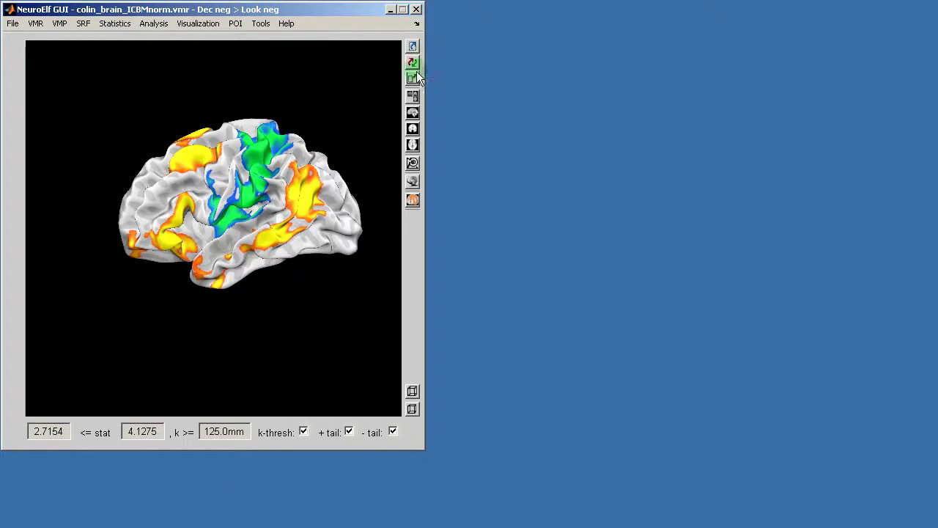
pyautogui.click(412, 96)
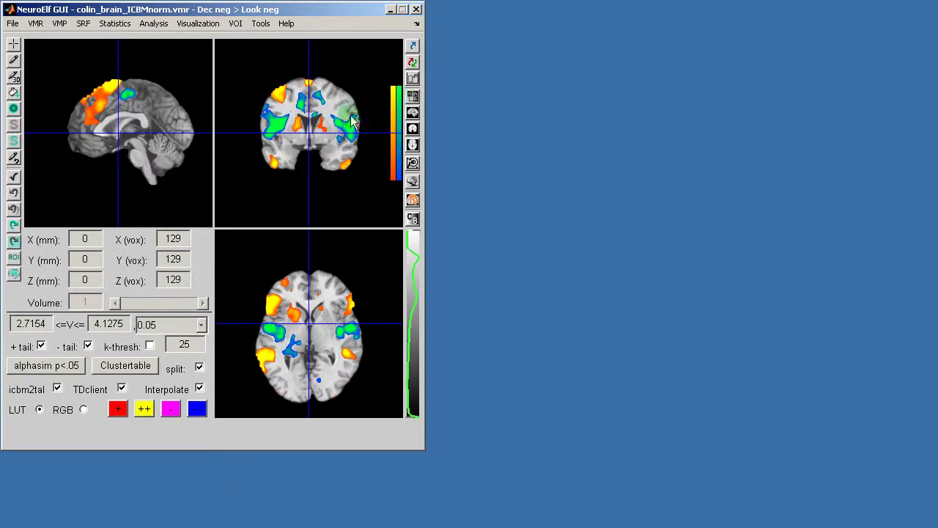
pyautogui.click(13, 24)
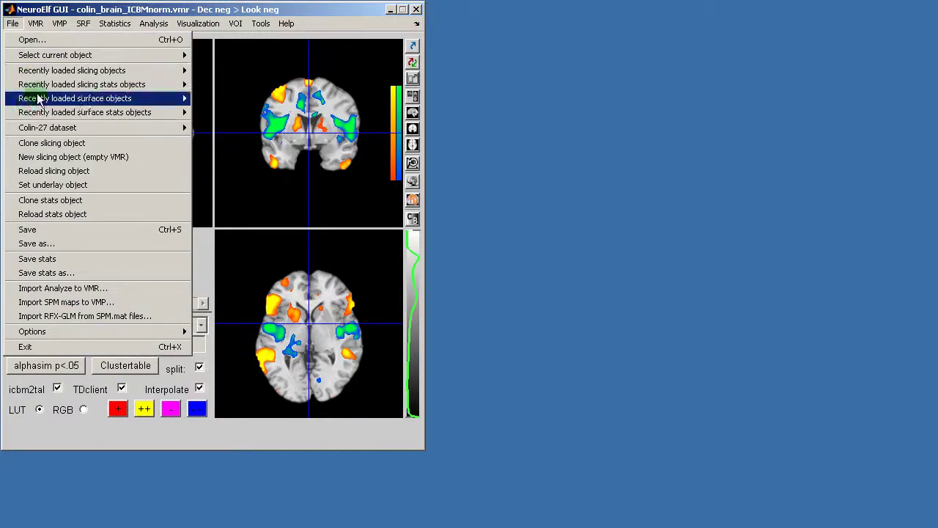
pyautogui.moveTo(165, 130)
pyautogui.moveTo(222, 127)
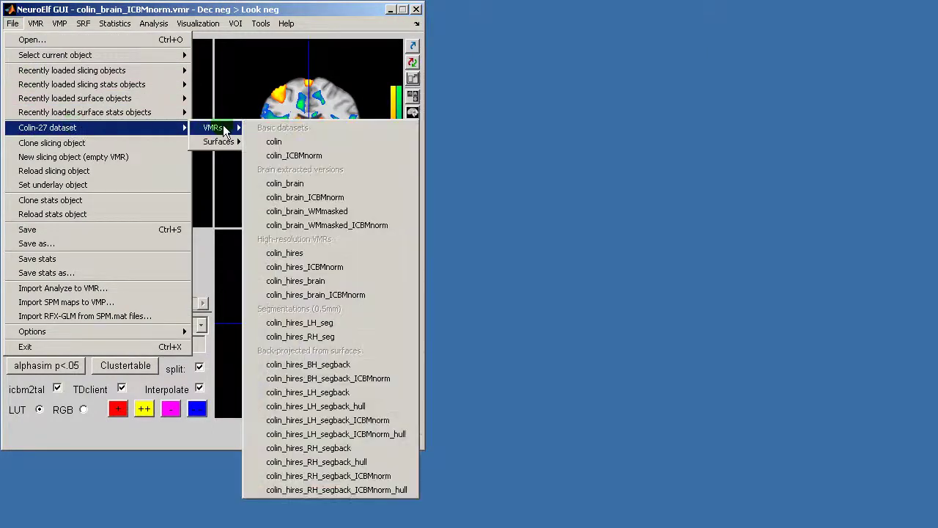
# Load colin_hires_LH_segback_ICBMnorm and adjust the greyscale histogram so mostly white matter remains visible
pyautogui.click(341, 421)
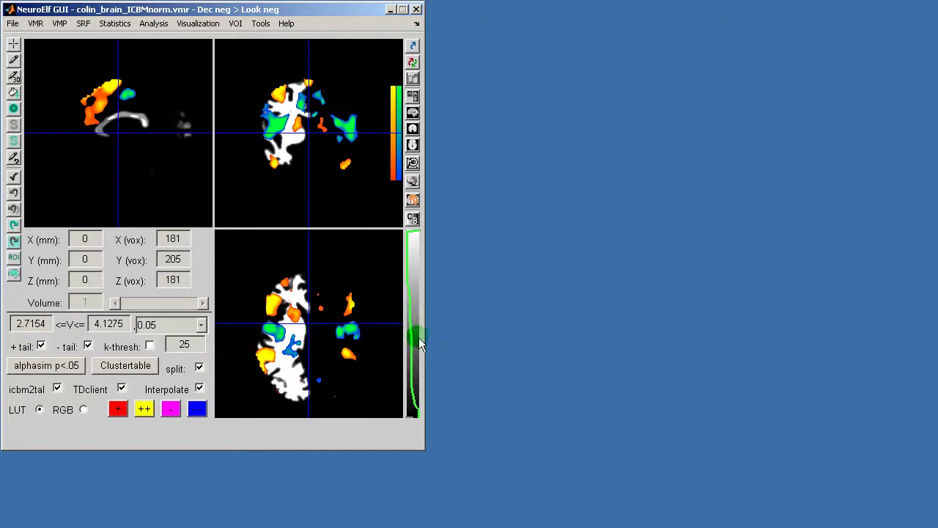
pyautogui.moveTo(414, 277); pyautogui.dragTo(415, 387)
pyautogui.moveTo(413, 359); pyautogui.dragTo(412, 352, button='right')
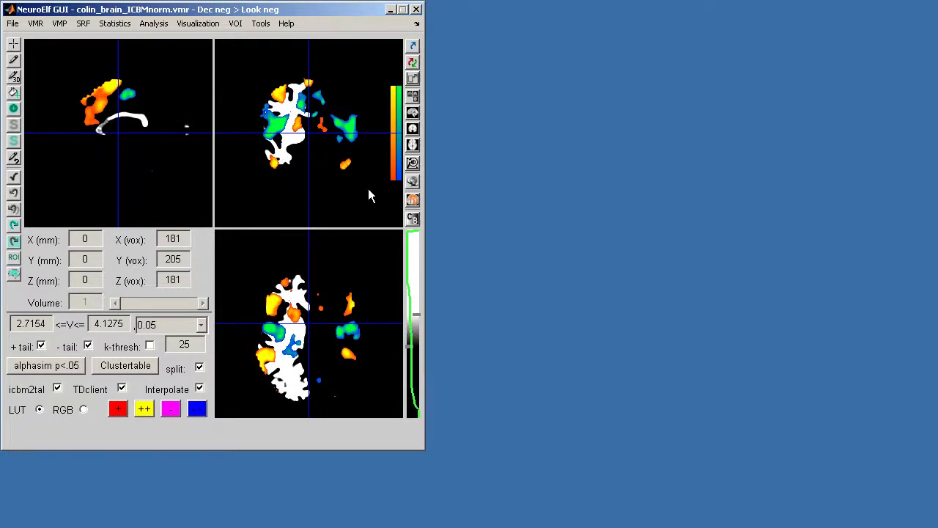
# Open the render settings, enable k-thresh, and raise the cluster-size threshold from 25 to 50
pyautogui.click(412, 202)
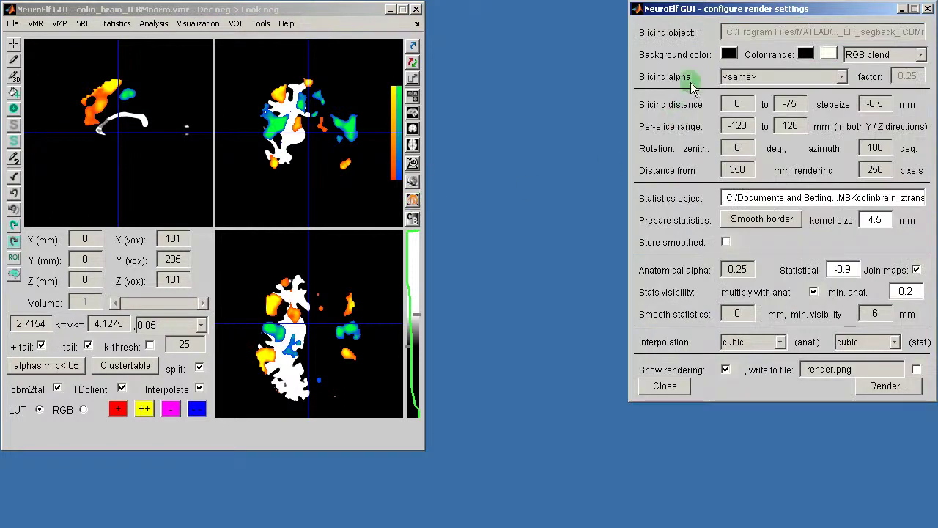
pyautogui.moveTo(785, 13); pyautogui.dragTo(704, 13)
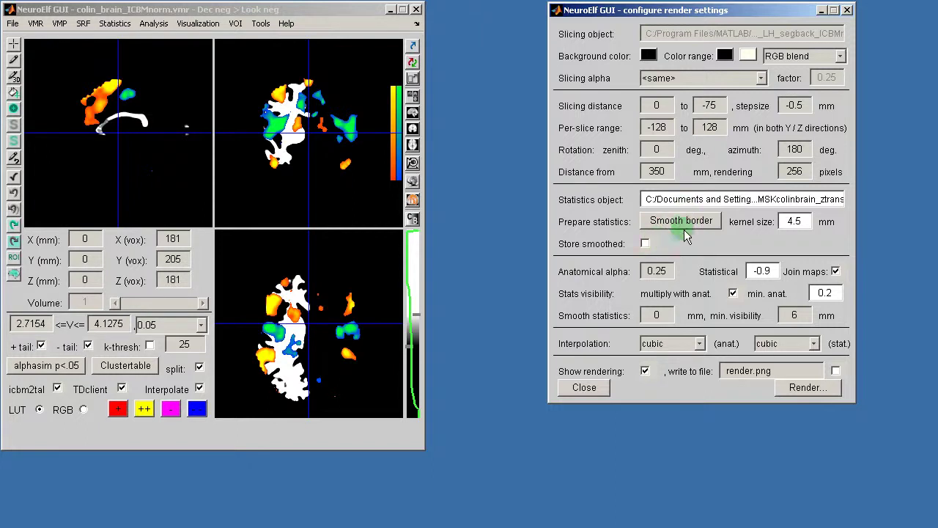
pyautogui.click(149, 346)
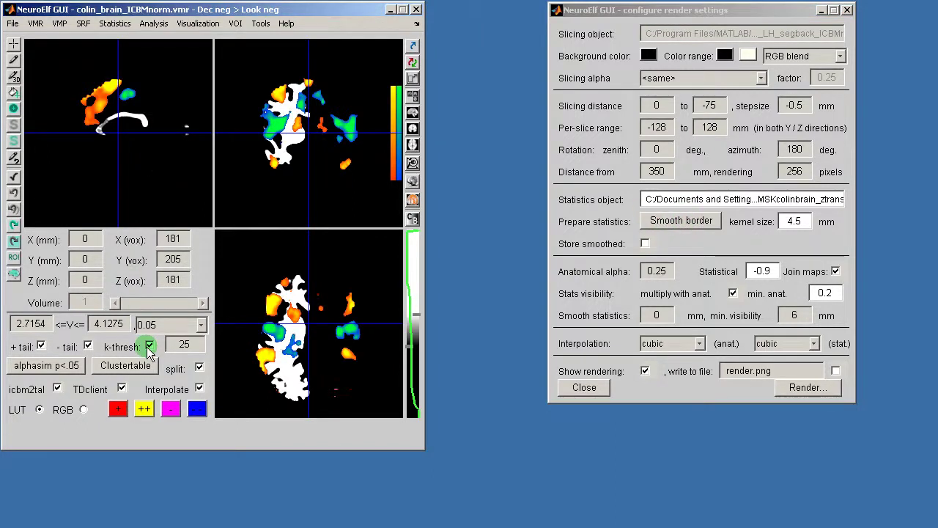
pyautogui.doubleClick(179, 345)
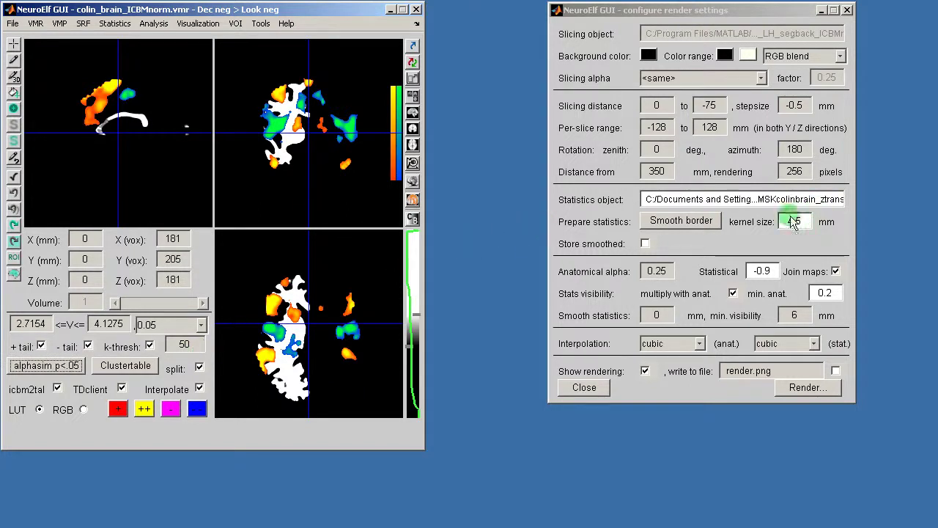
# Turn on Smooth border and start rendering the segmented left hemisphere into a 256x256 image
pyautogui.click(697, 229)
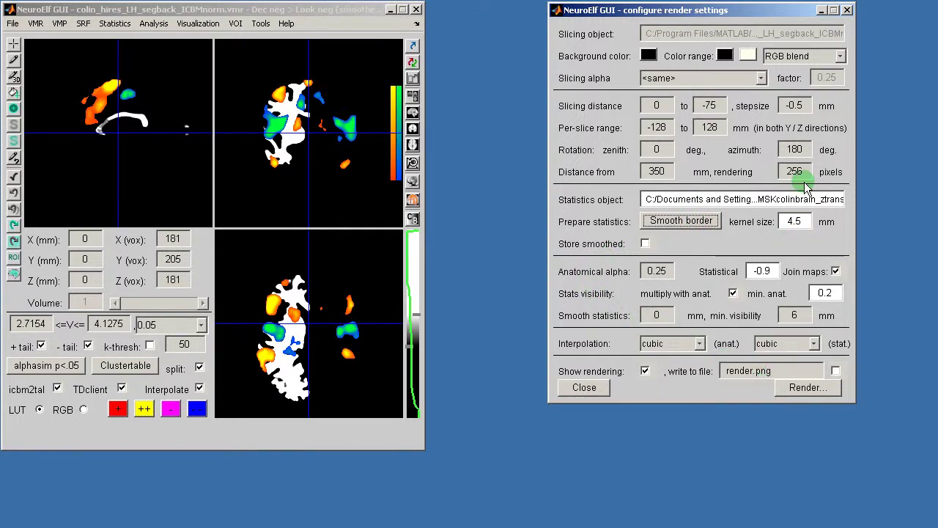
pyautogui.click(810, 389)
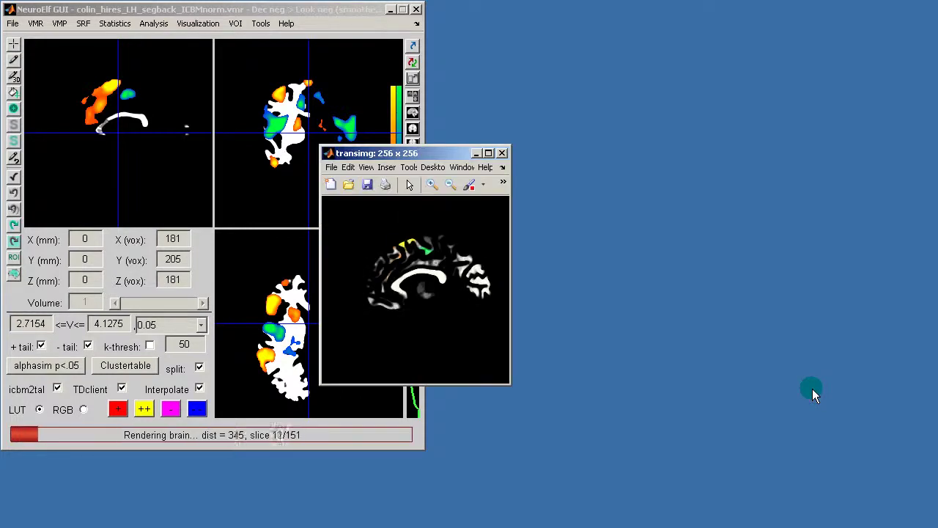